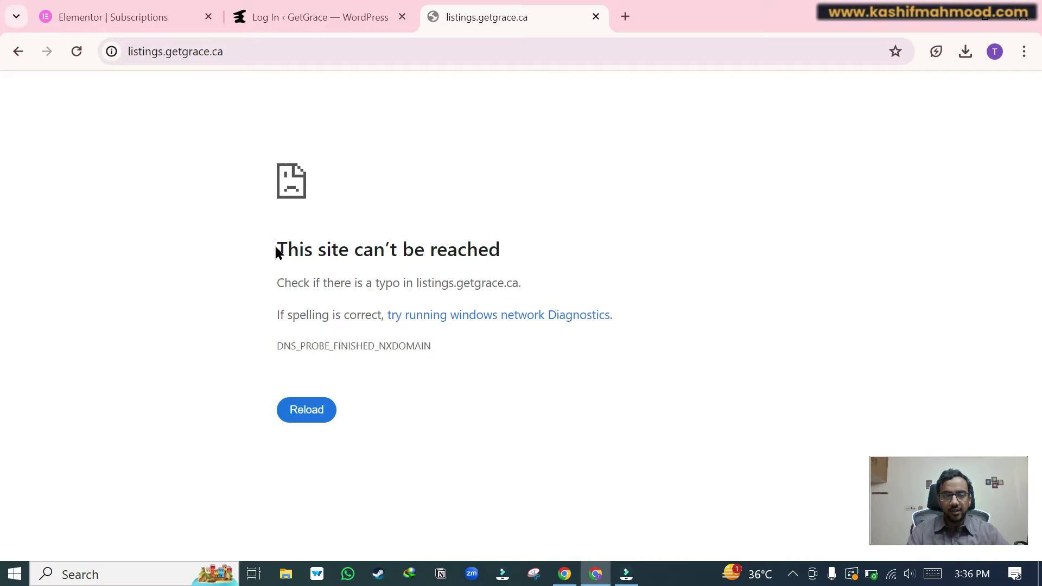
Step: Review the 'site can't be reached' error and the listings subdomain in the failing address
left_click_drag(275, 249, 507, 250)
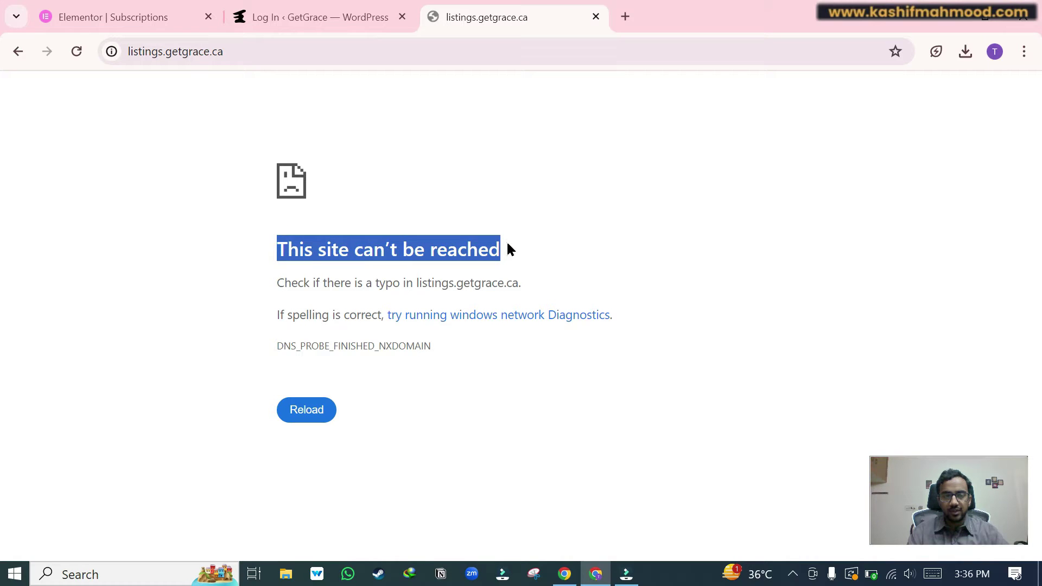
left_click_drag(278, 269, 281, 273)
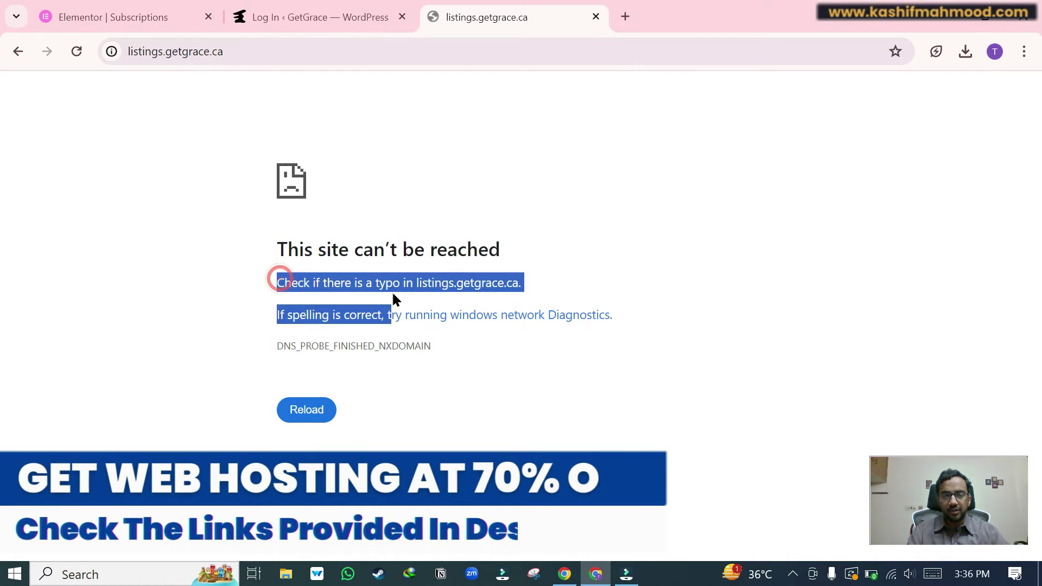
left_click(223, 286)
left_click_drag(166, 51, 289, 51)
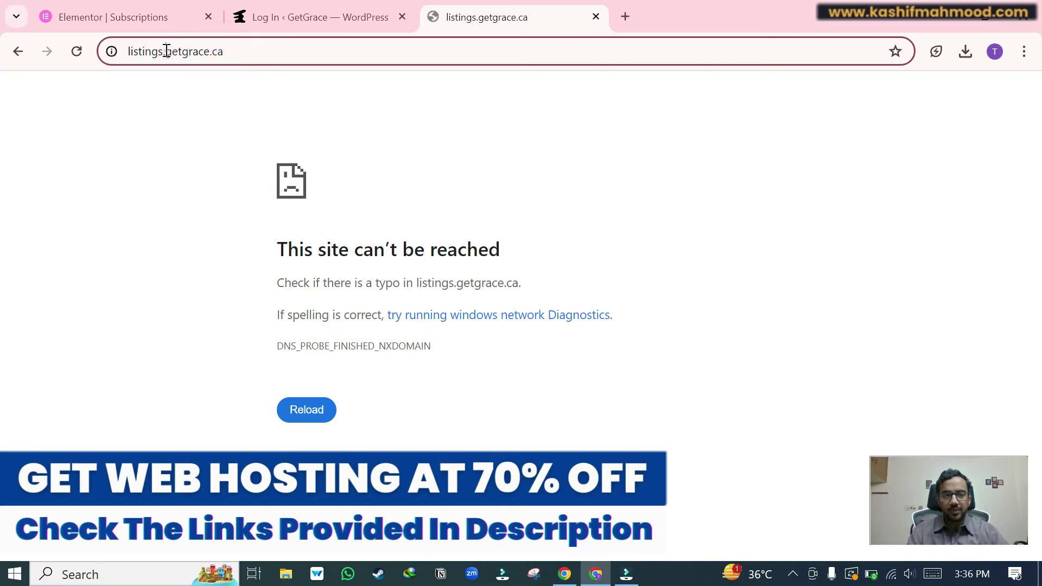
left_click(172, 109)
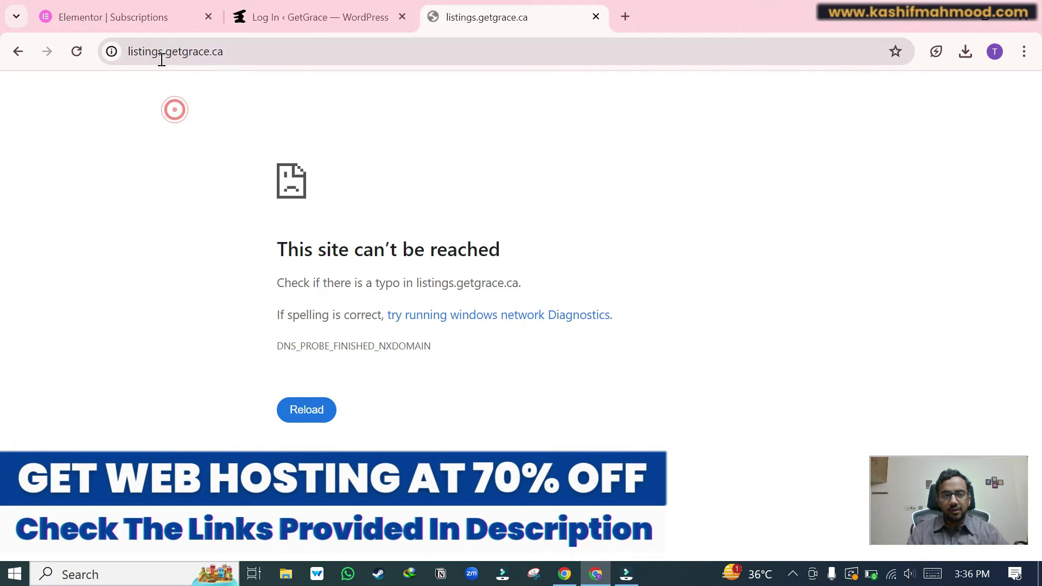
left_click_drag(164, 51, 114, 54)
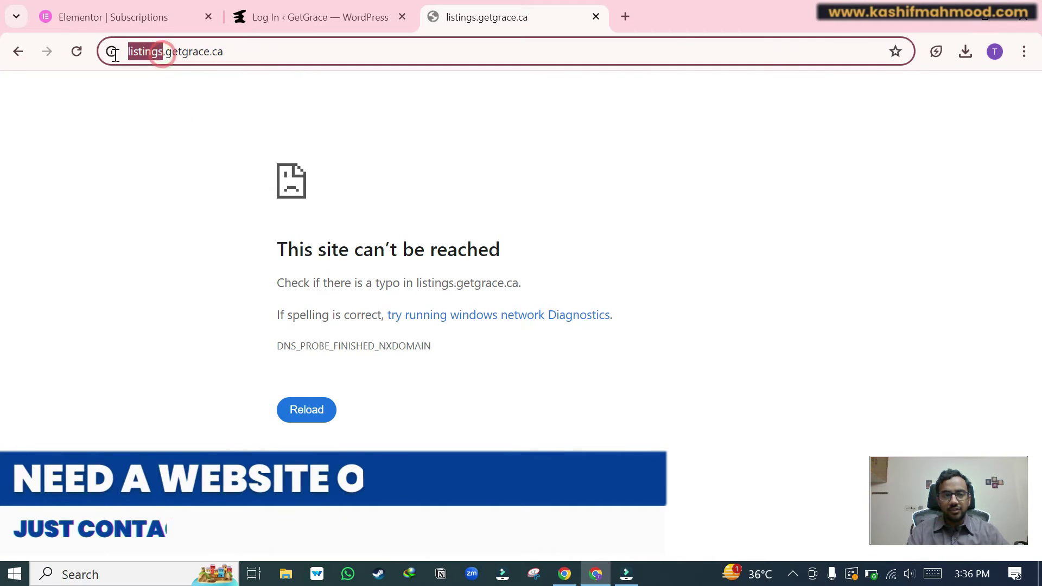
left_click(269, 58)
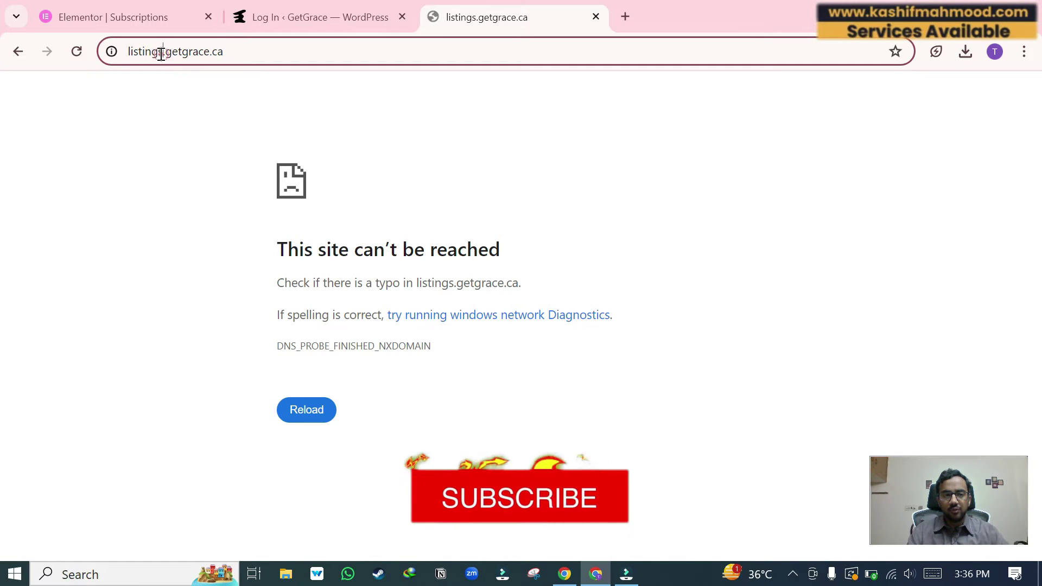
left_click_drag(164, 52, 127, 54)
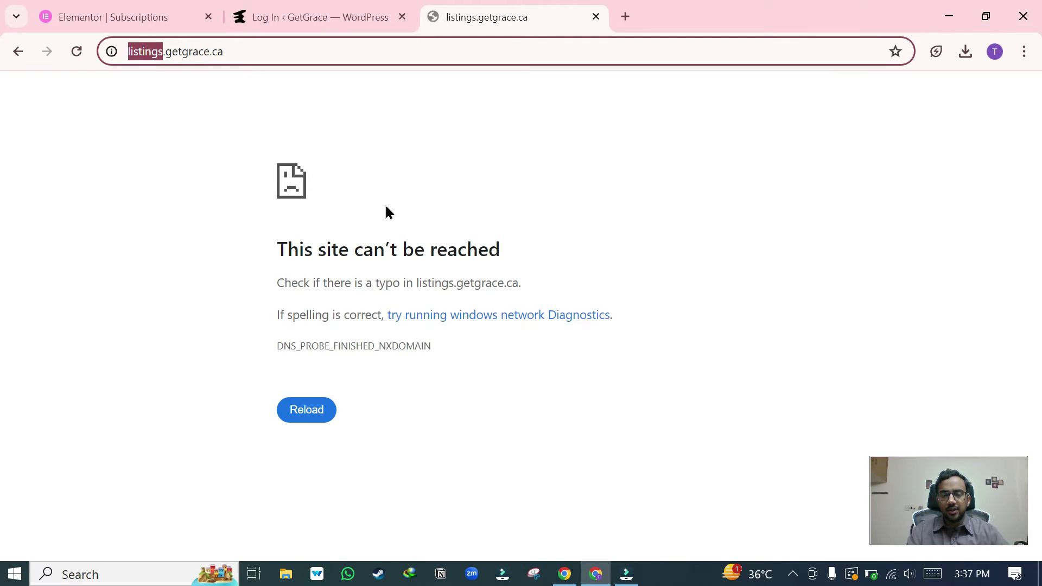
left_click(736, 339)
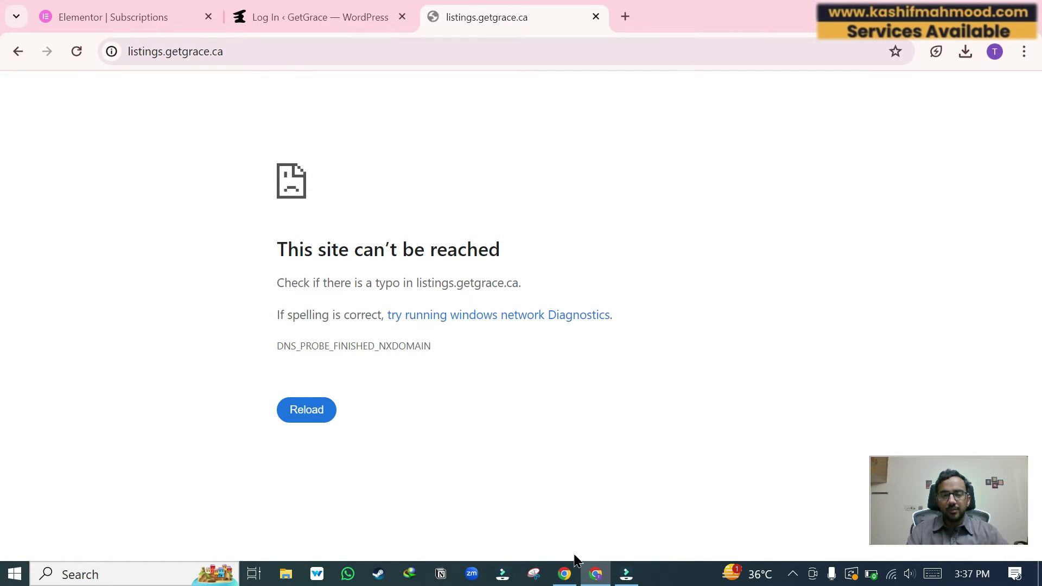
Step: Switch to the GoDaddy DNS Management window for getgrace.ca and check its address
left_click(564, 575)
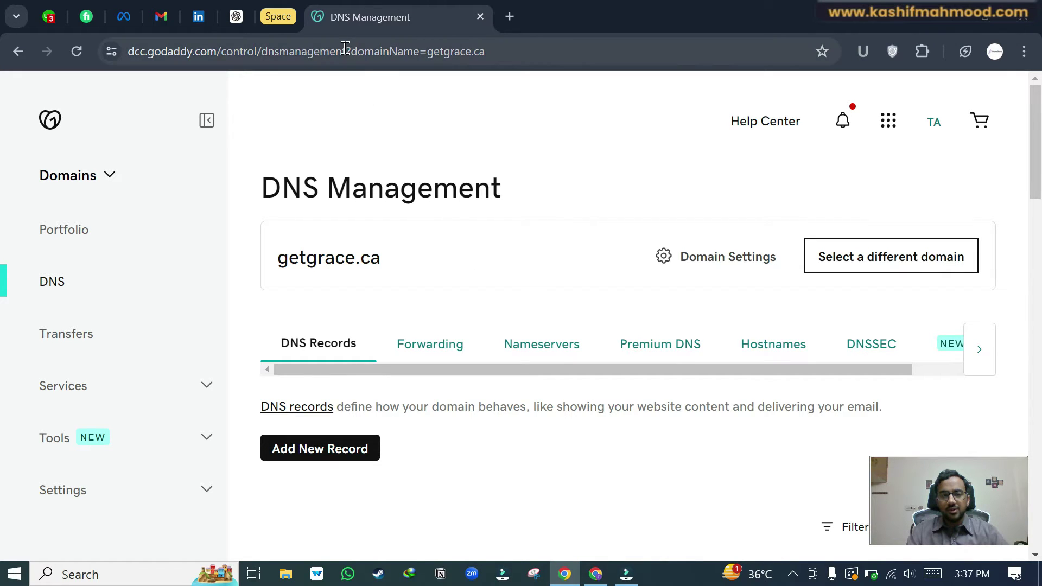
double_click(345, 49)
key("ctrl+shift+Left")
key("ctrl+shift+Left")
key("ctrl+shift+Left")
key("ctrl+shift+Left")
key("ctrl+shift+Left")
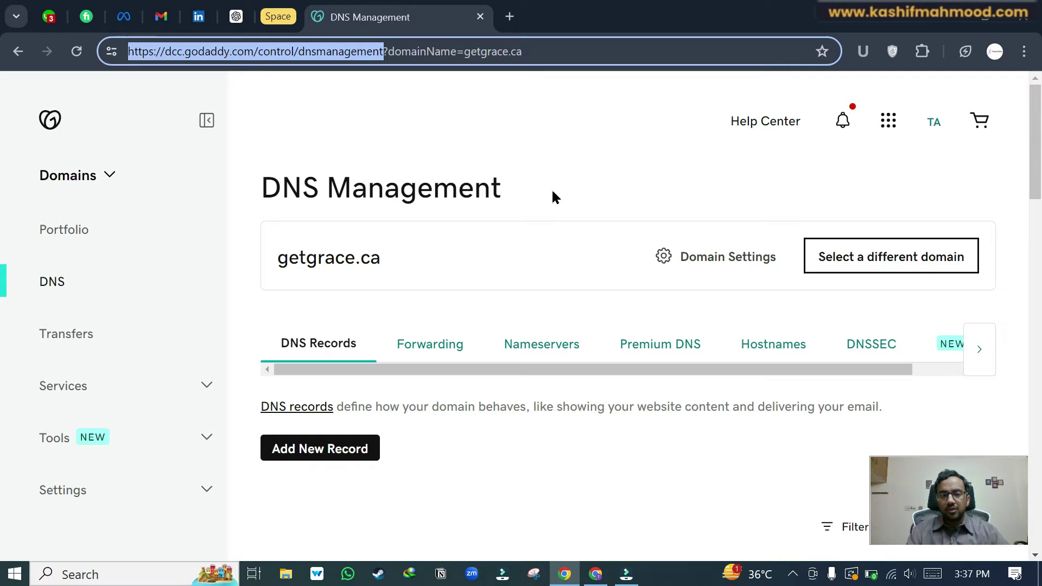
left_click(553, 197)
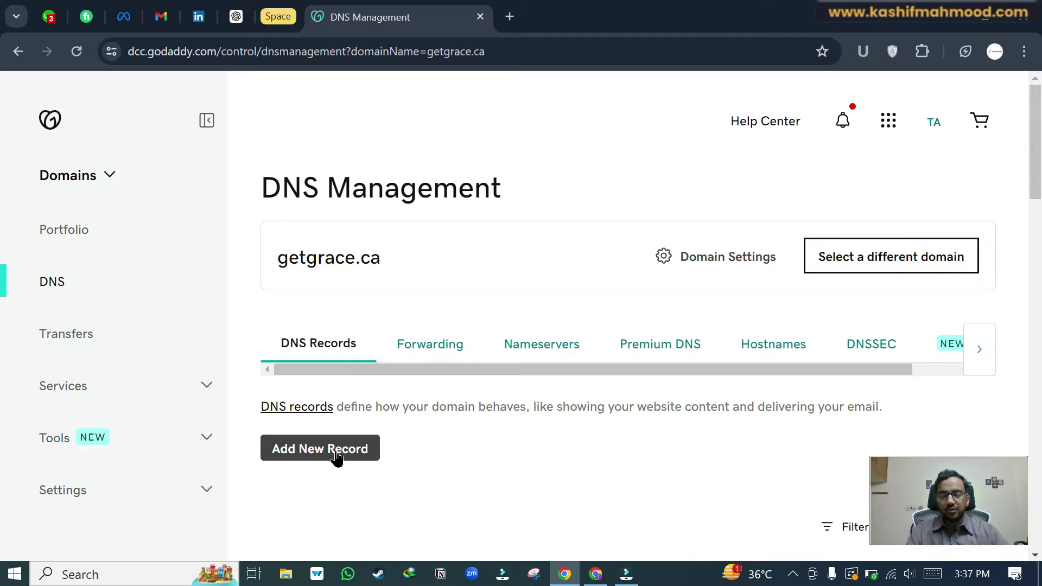
Step: Start a new DNS record of type A named 'listings'
left_click(335, 449)
scroll(503, 455, "down", 2)
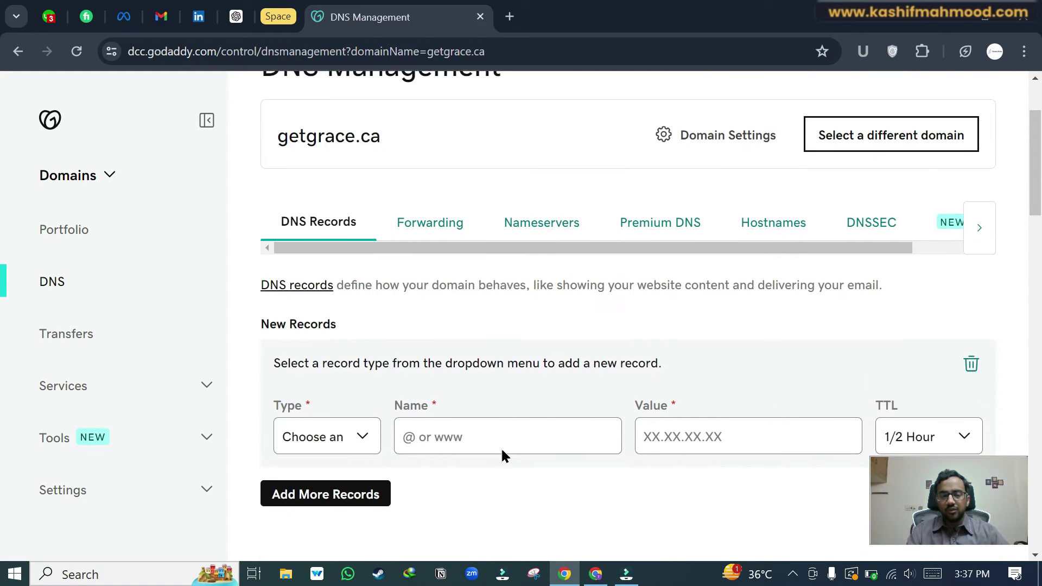
scroll(489, 447, "down", 1)
left_click(340, 365)
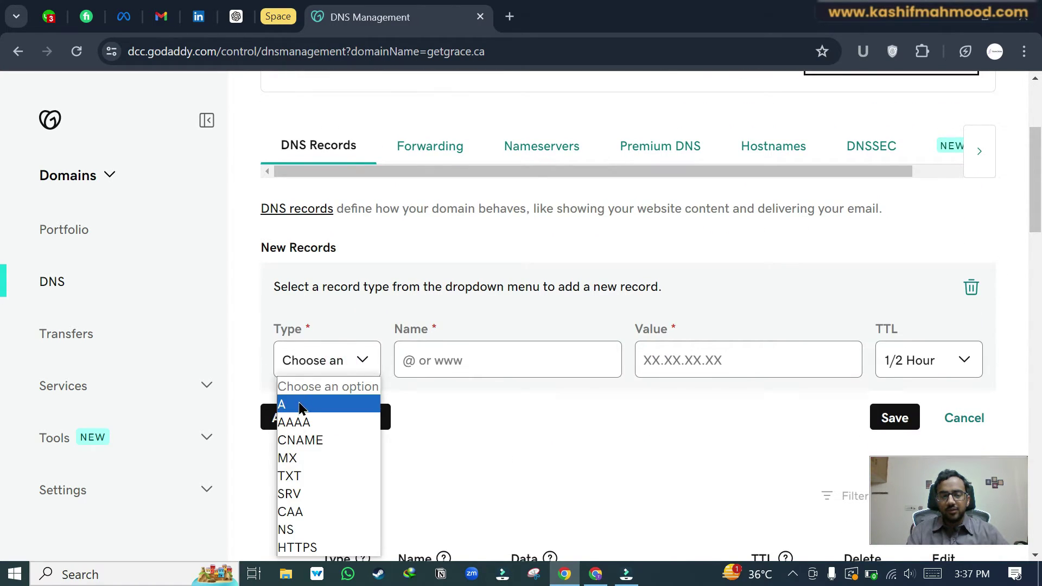
left_click(302, 405)
left_click(499, 375)
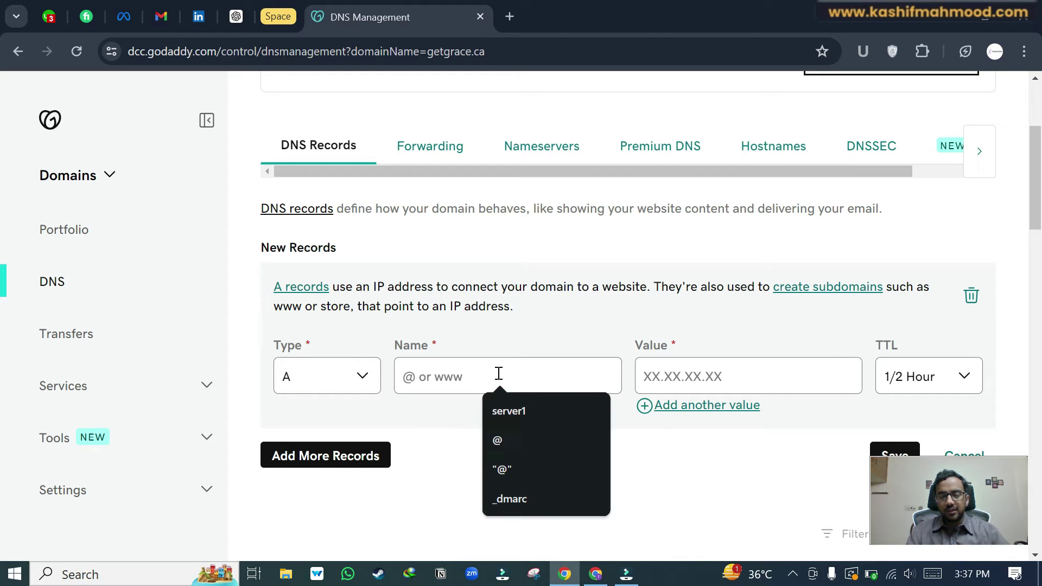
type("listings")
double_click(471, 376)
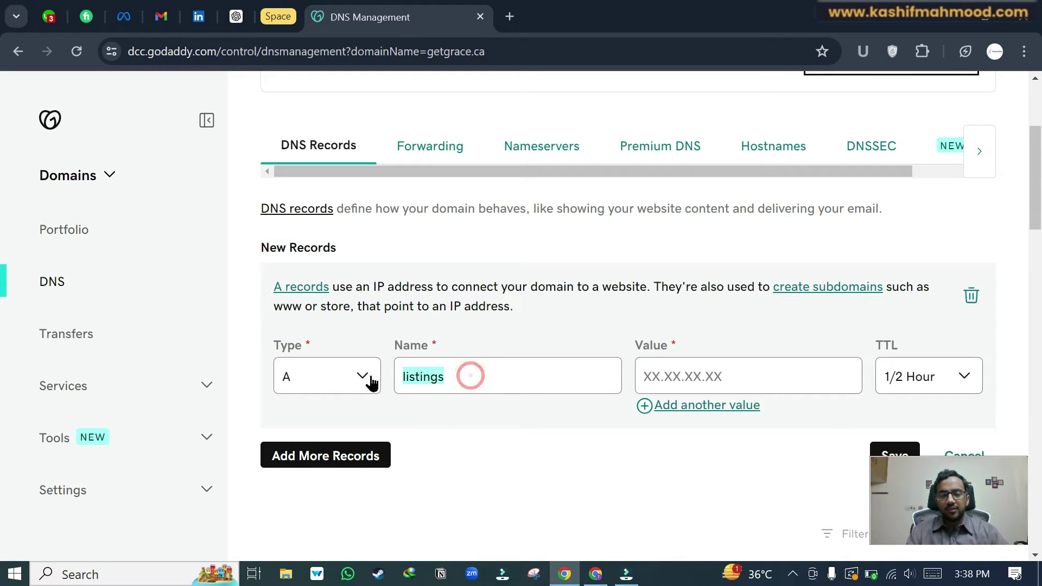
scroll(532, 447, "down", 2)
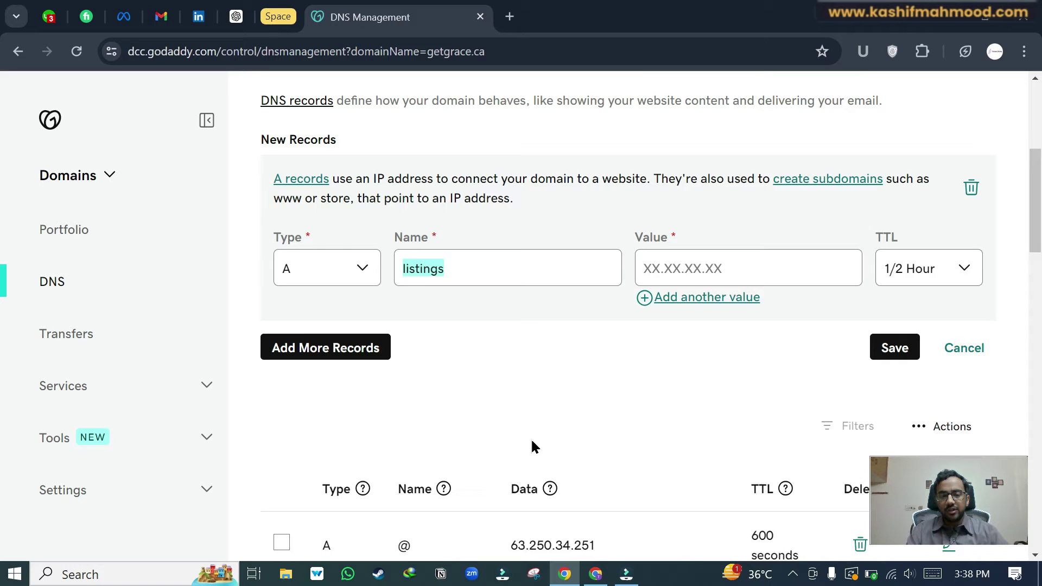
scroll(533, 444, "down", 2)
left_click(608, 433)
Step: Copy the root @ record's IP 63.250.34.251 into the new record's value
left_click_drag(608, 433, 500, 433)
key("ctrl+c")
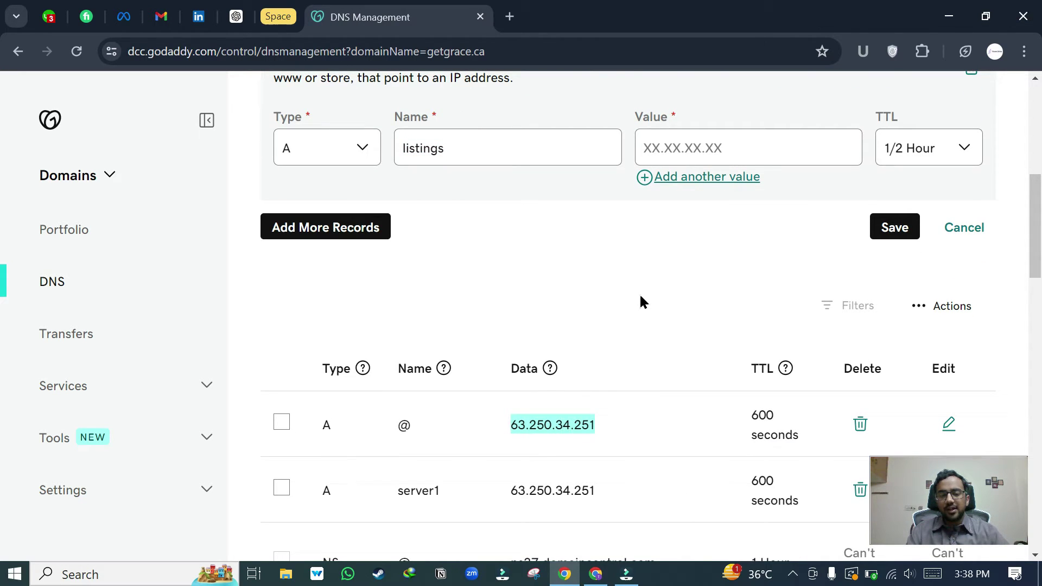
scroll(640, 300, "up", 1)
left_click(692, 200)
key("ctrl+v")
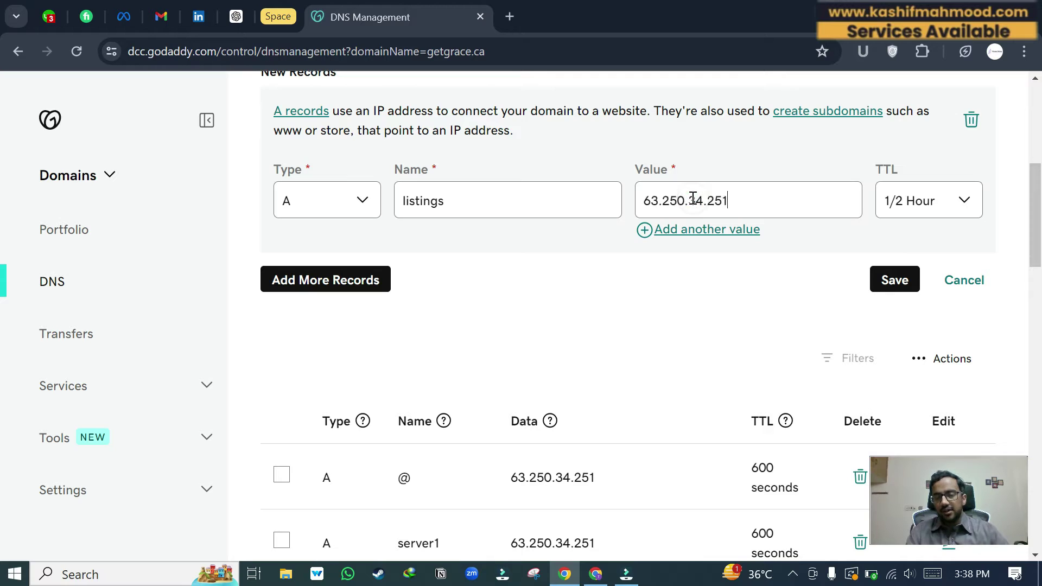
left_click_drag(606, 475, 502, 486)
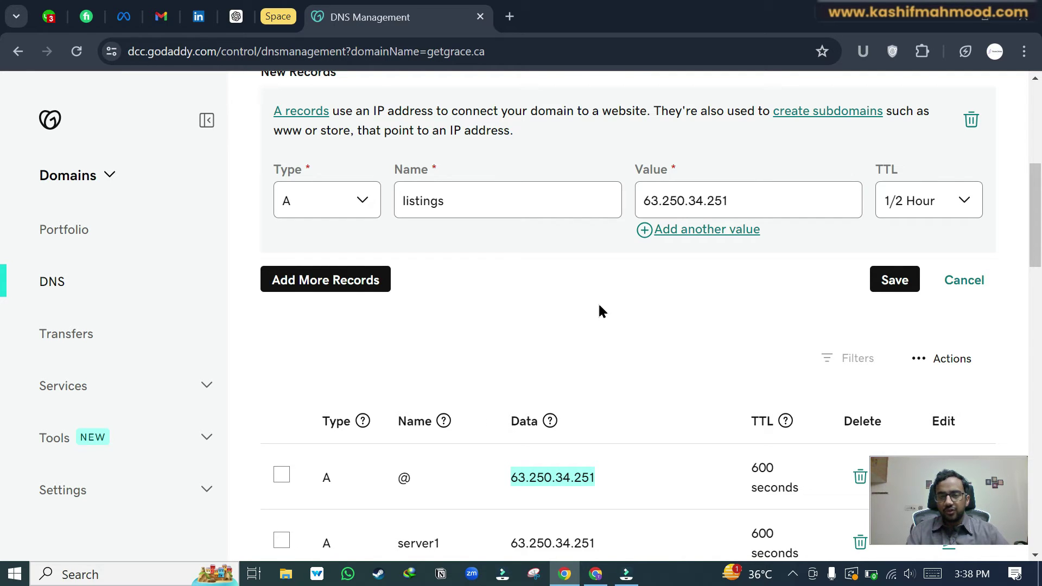
Step: Save the listings A record and return to the unreachable listings.getgrace.ca page
left_click(902, 280)
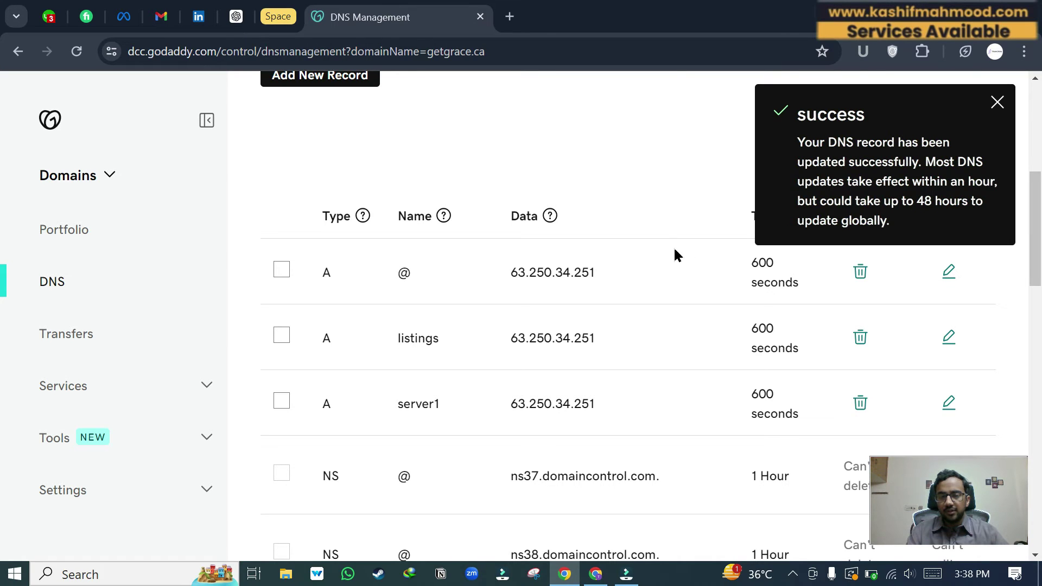
left_click(596, 574)
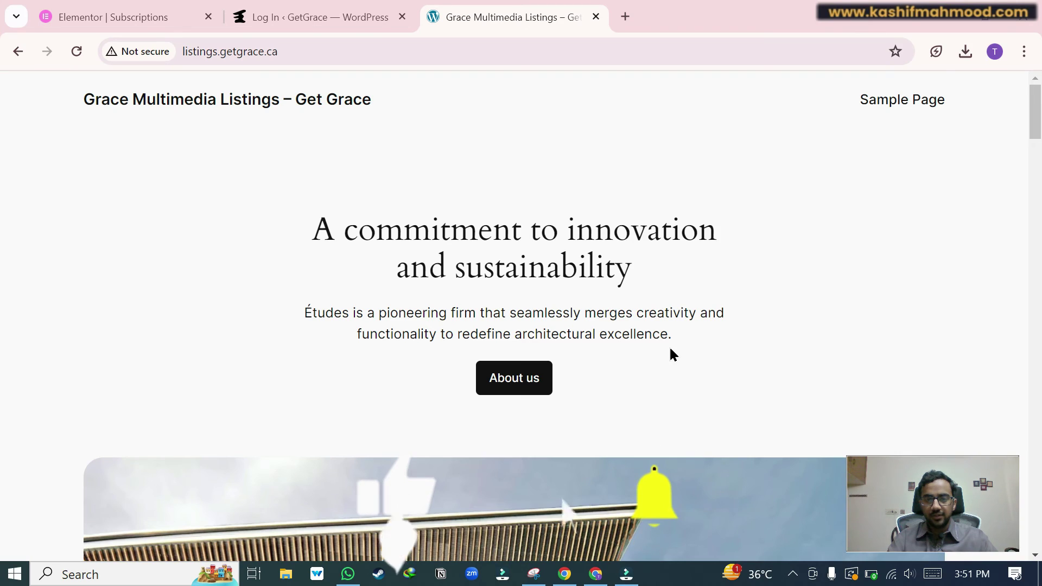
scroll(670, 354, "down", 5)
scroll(669, 355, "down", 5)
scroll(670, 353, "down", 5)
scroll(670, 354, "up", 3)
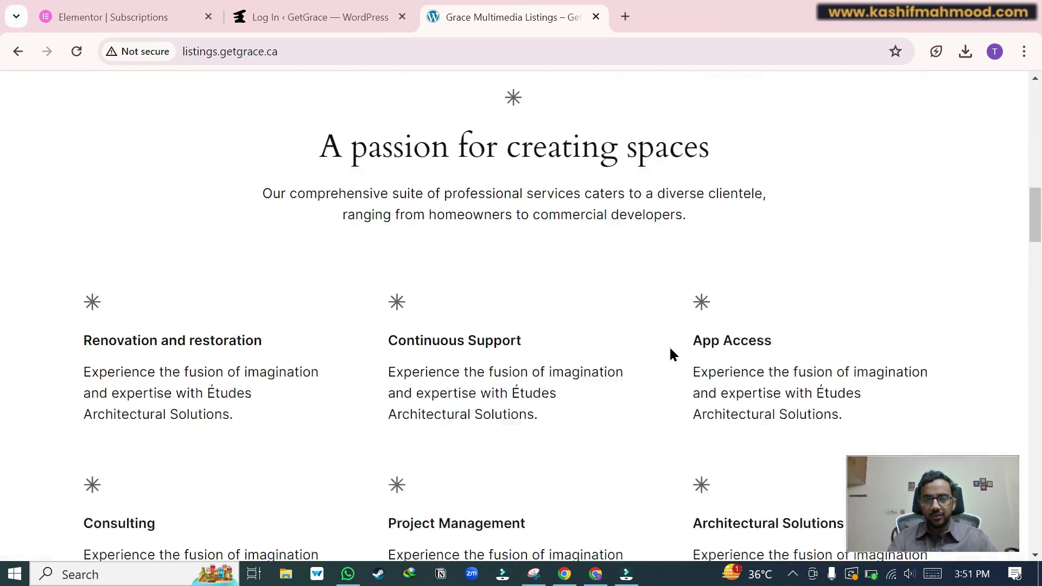
scroll(669, 354, "up", 4)
scroll(670, 354, "up", 3)
scroll(670, 354, "up", 3)
scroll(670, 354, "up", 2)
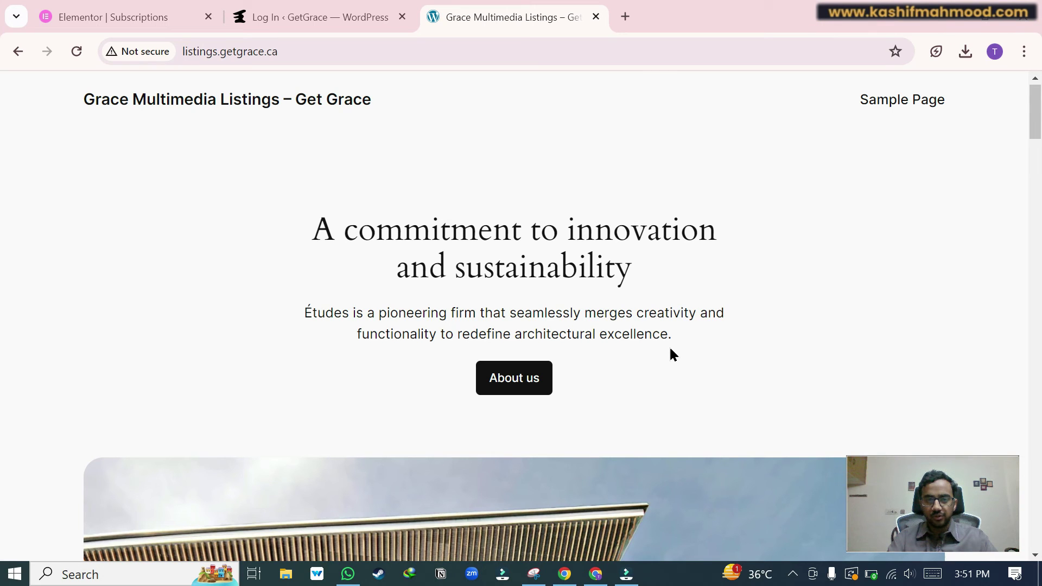
Step: Load kashifmahmood.com in a new browser tab
left_click(625, 17)
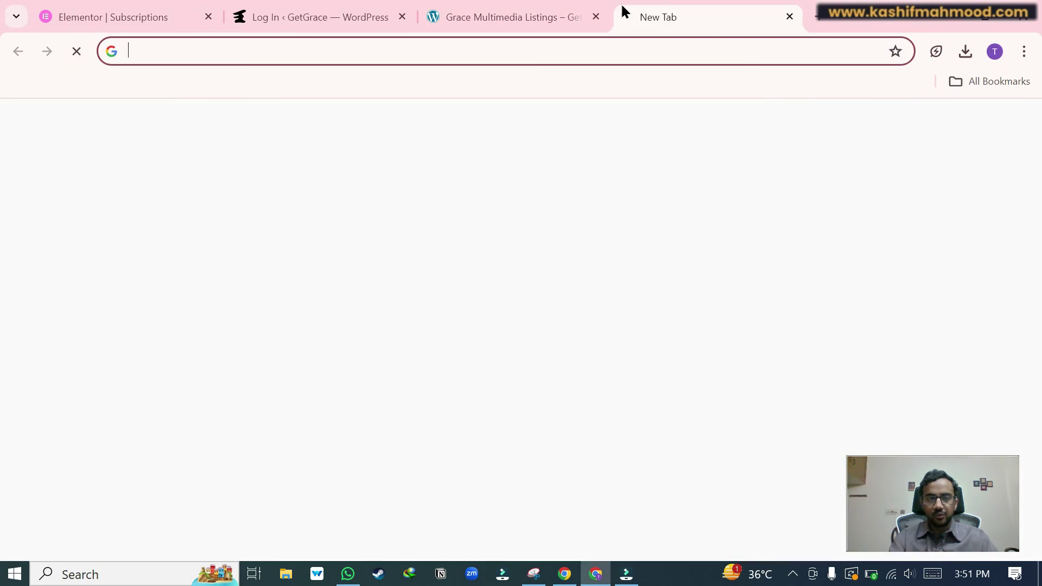
type("kashifmahmood")
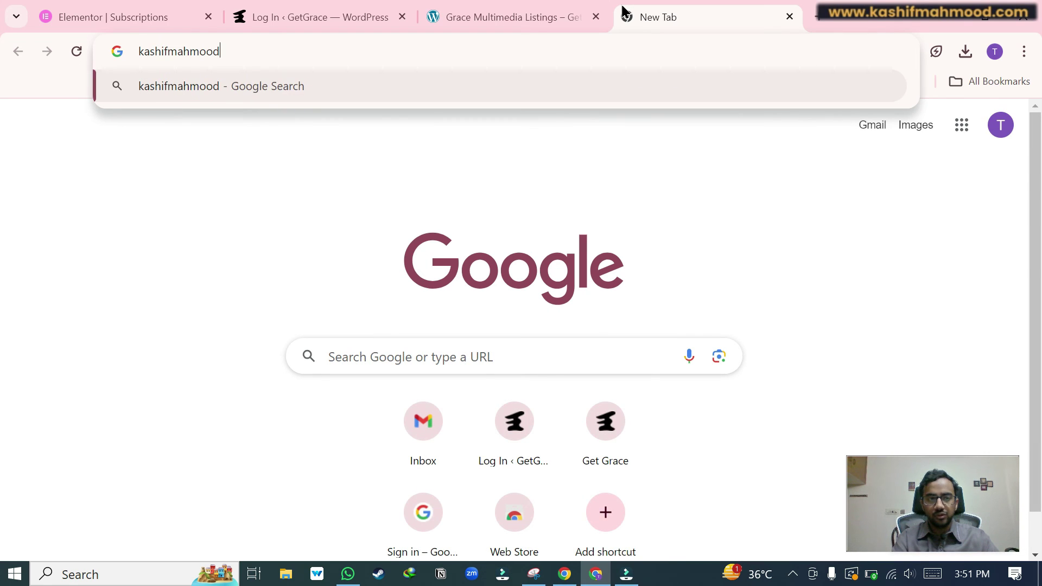
type(".com")
key("Return")
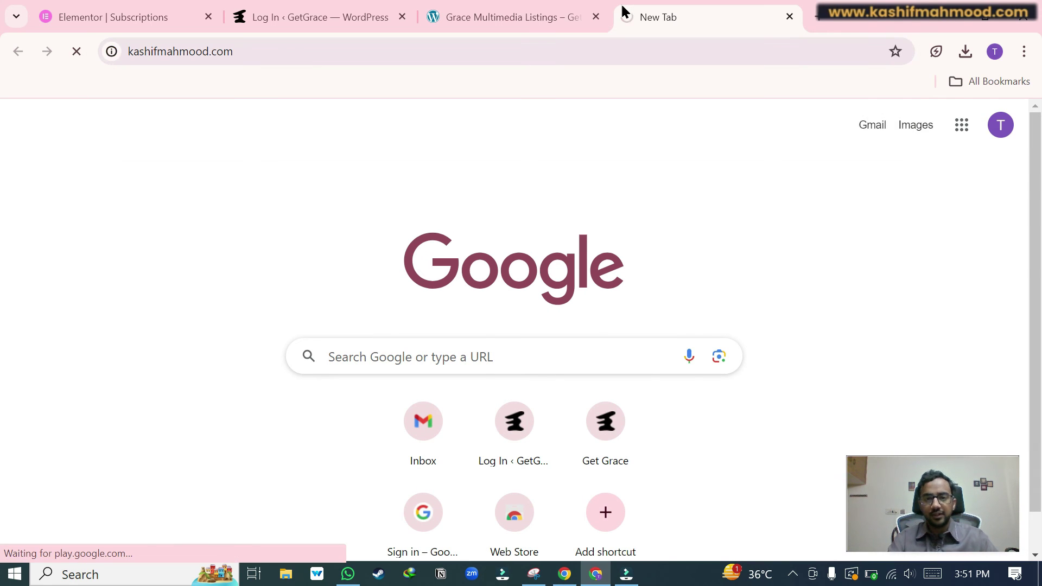